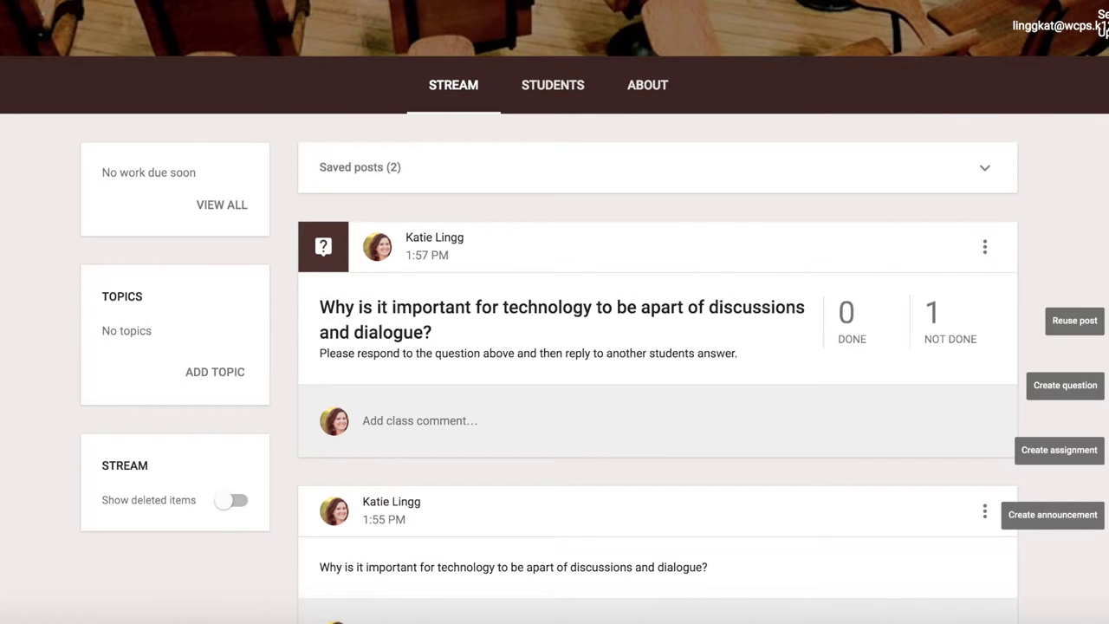
Post the announcement "Why is it important for technology to be apart of discussions and dialogue?" to all students.
left_click(1052, 514)
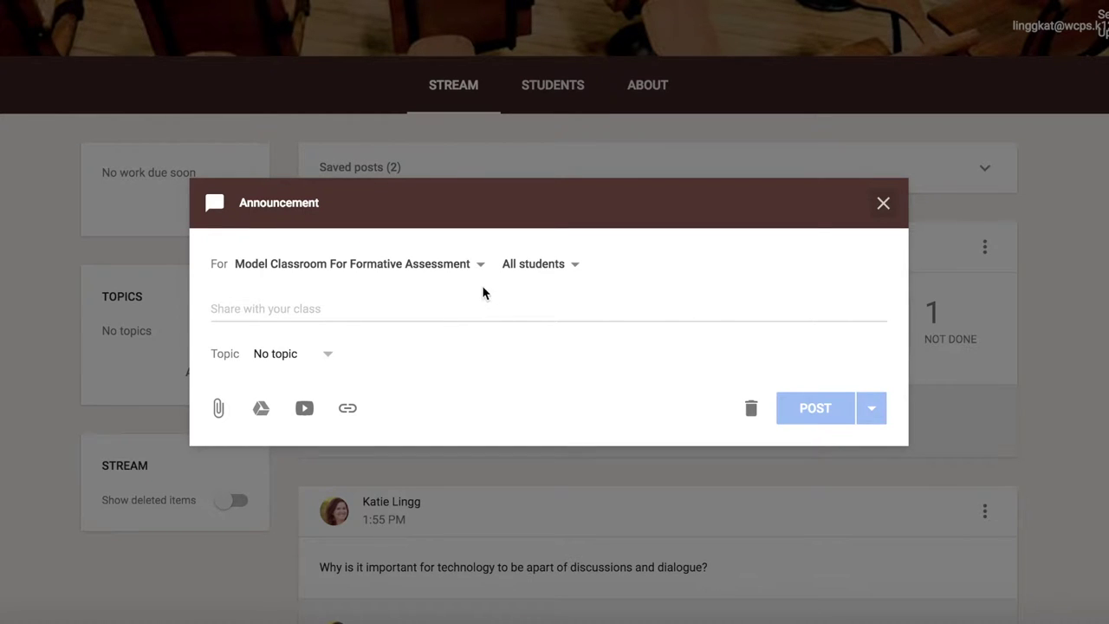
left_click(574, 266)
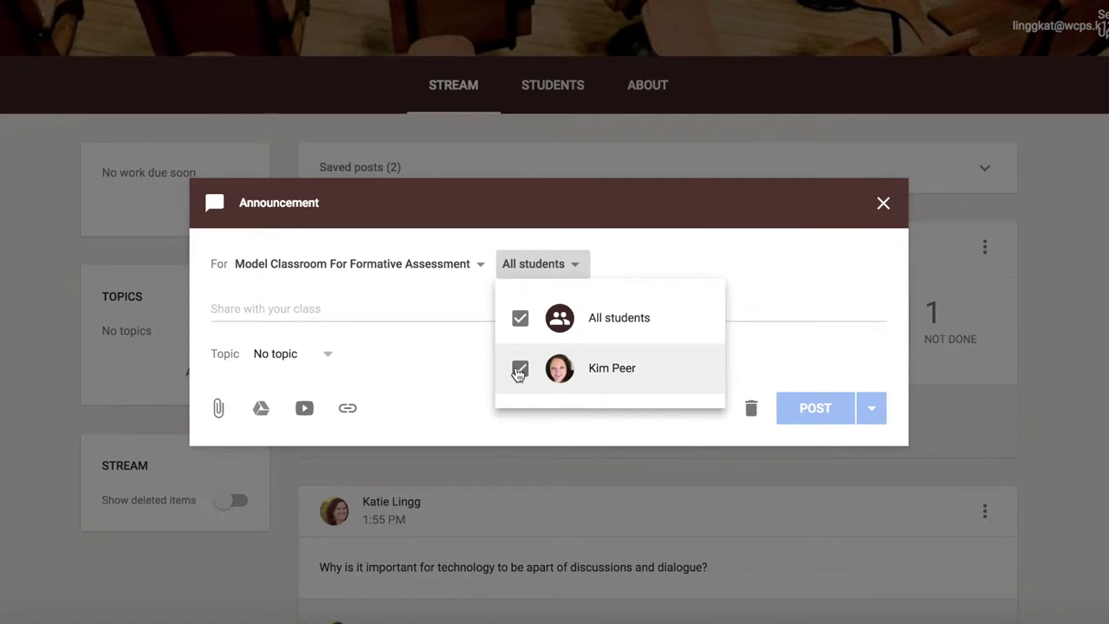
left_click(381, 311)
left_click(223, 307)
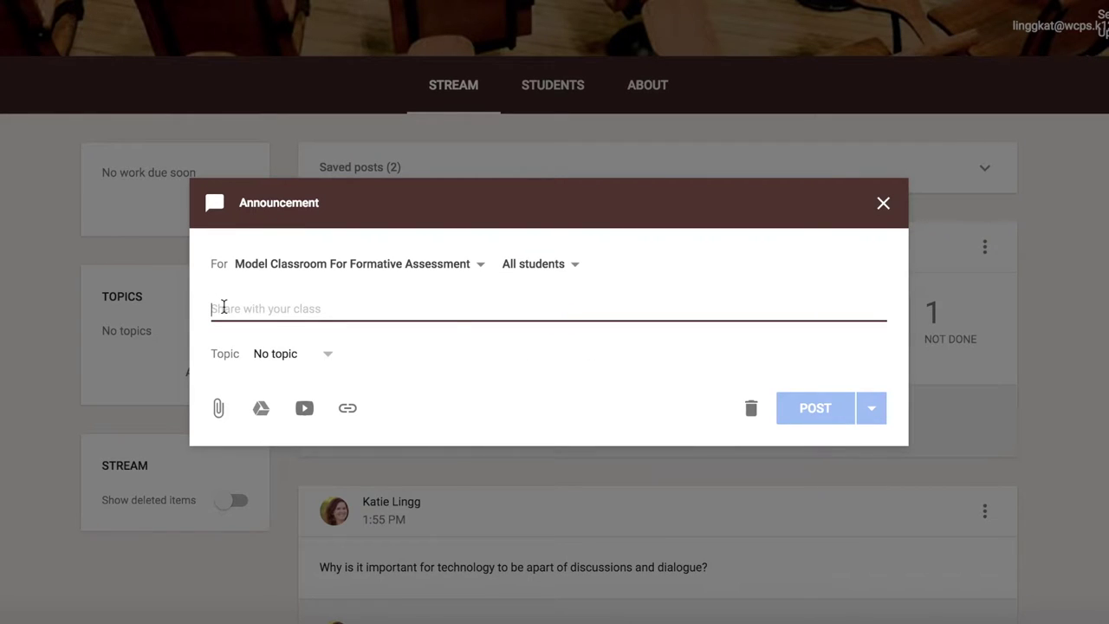
right_click(224, 308)
left_click(262, 394)
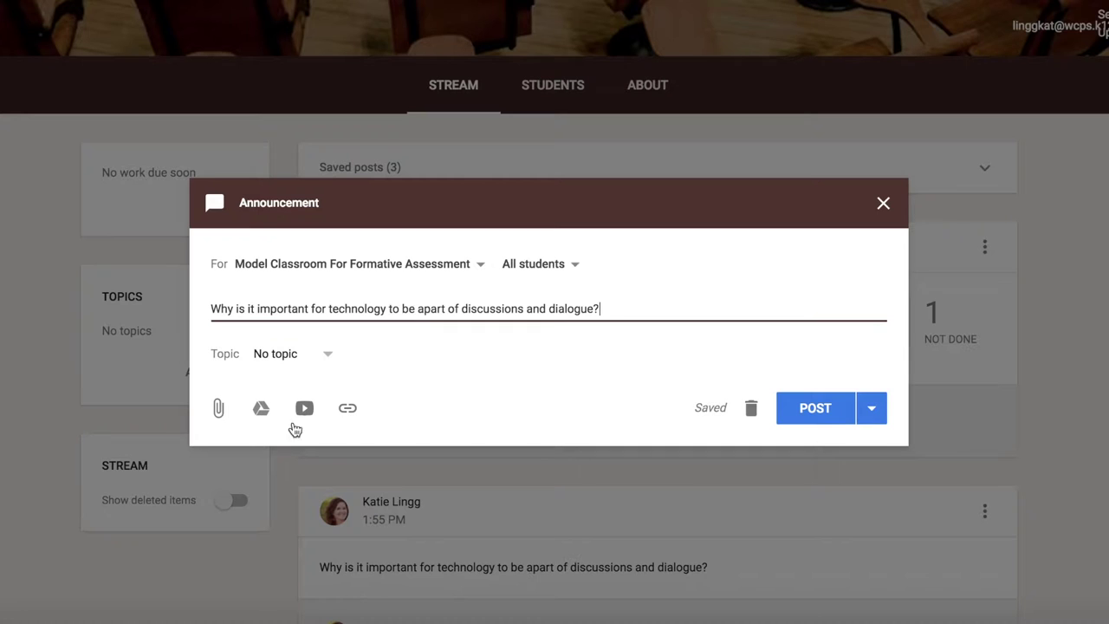
left_click(872, 408)
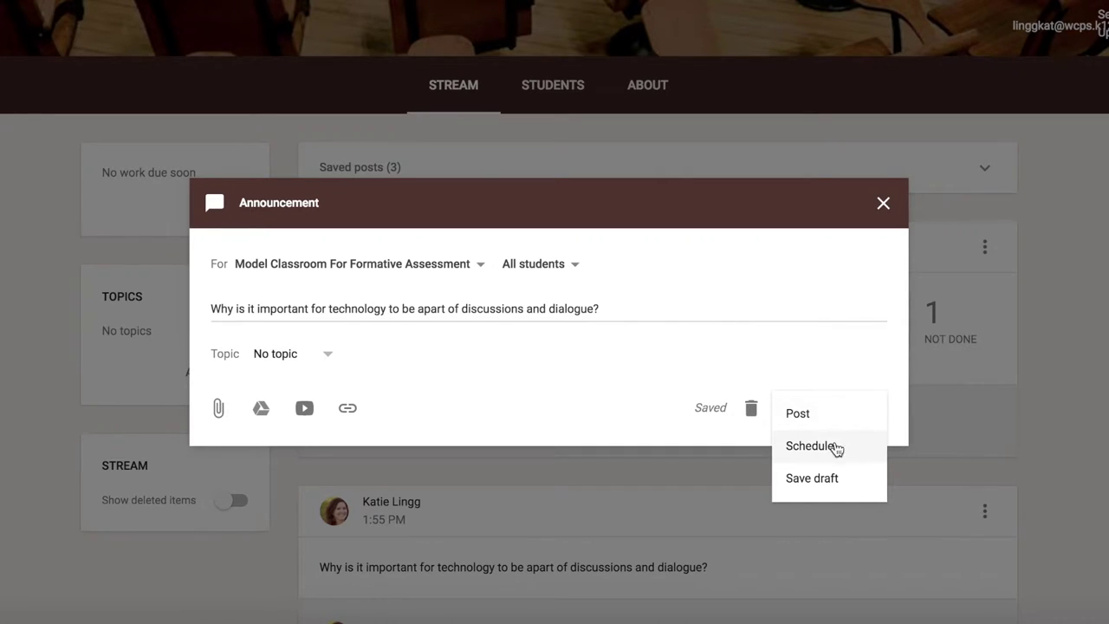
left_click(799, 415)
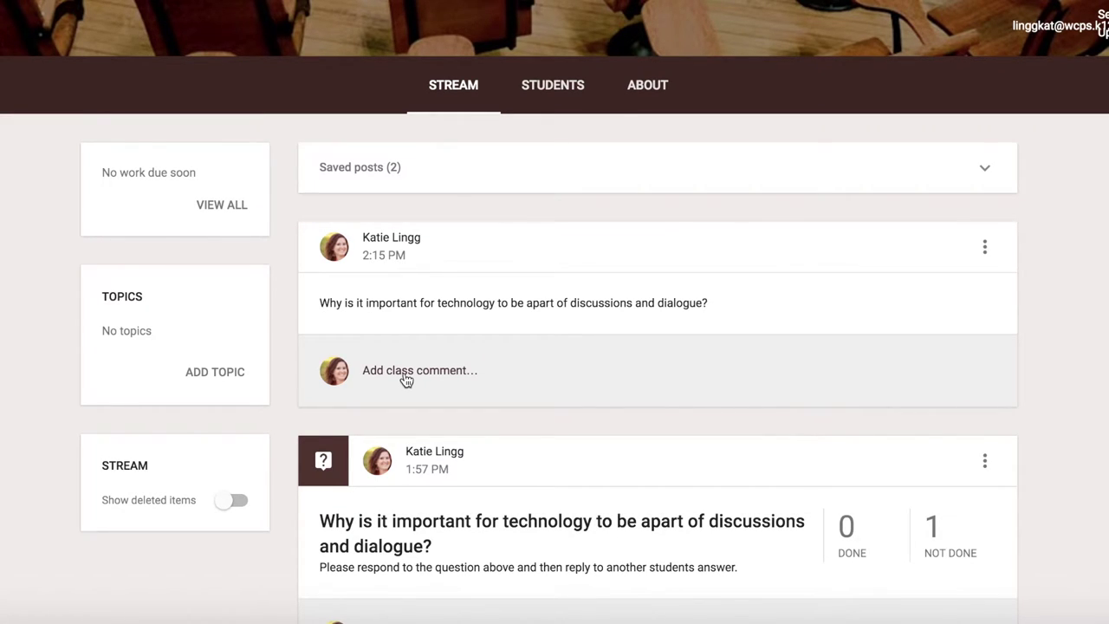
Start a new question post that asks "Why is it important for technology to be apart of discussions and dialogue?".
mouse_move(1098, 594)
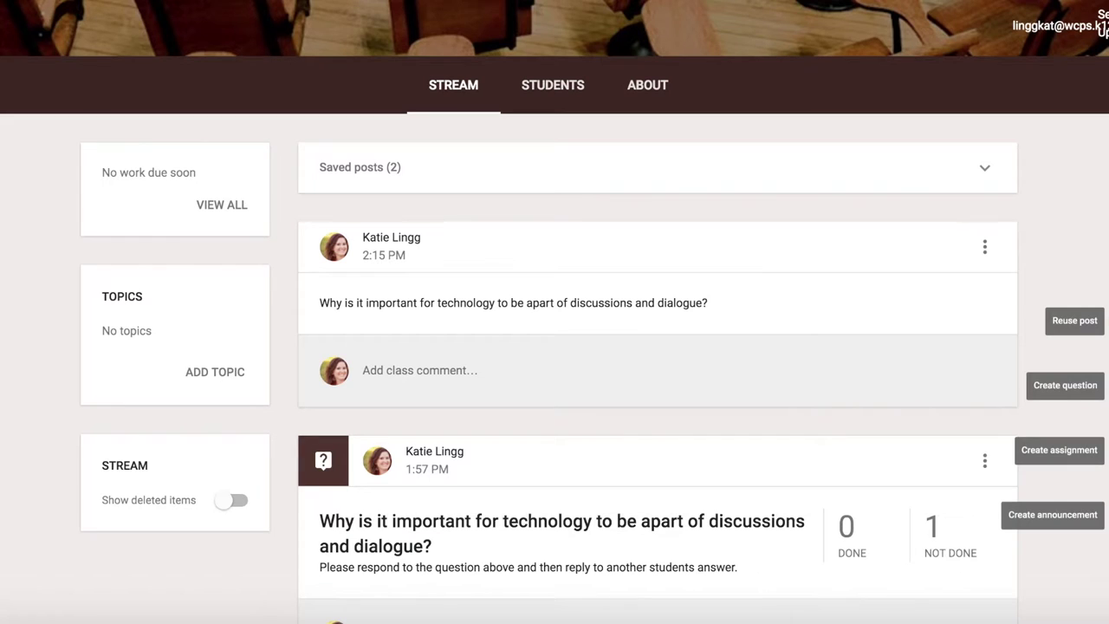
left_click(1065, 385)
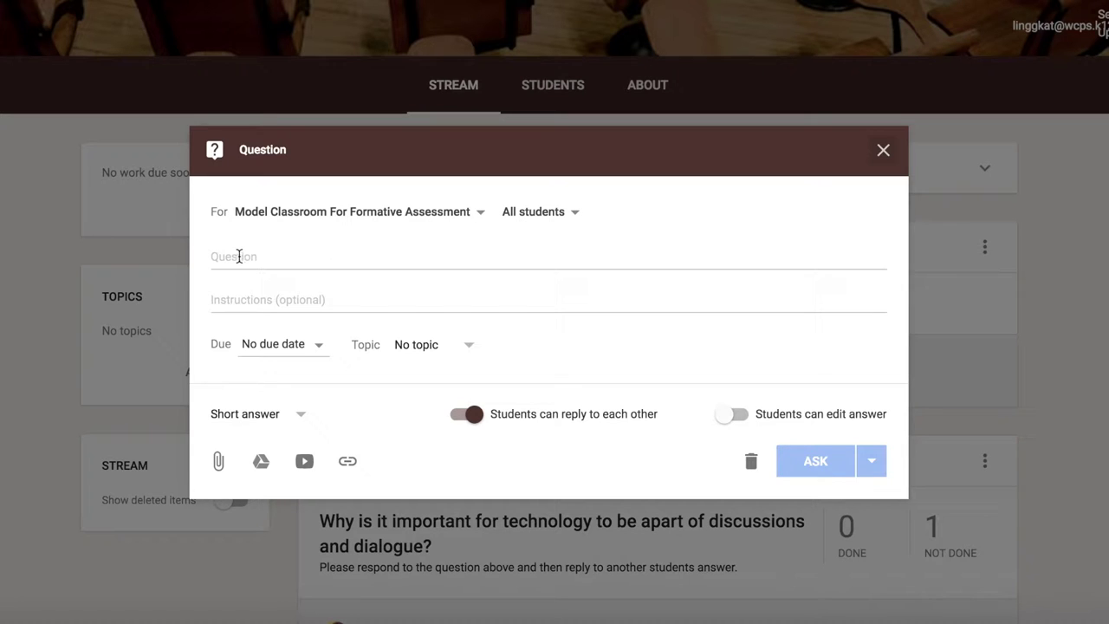
left_click(240, 256)
right_click(241, 257)
left_click(265, 343)
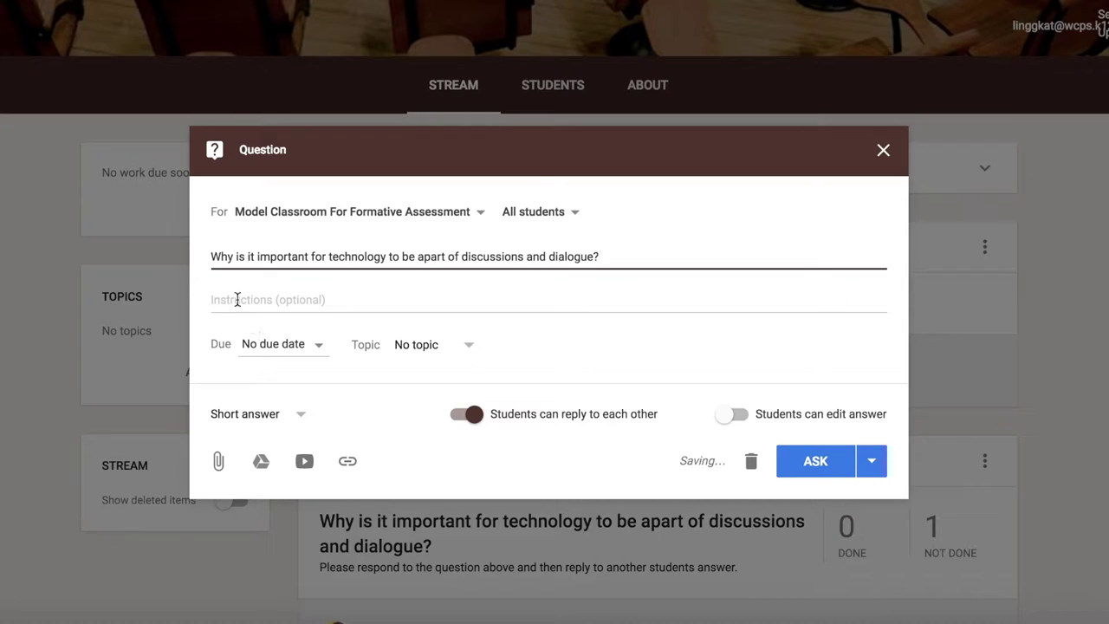
Add the instructions "Please respond to the question above, be sure to respond or reply to at least 1 other student in your group.".
left_click(236, 299)
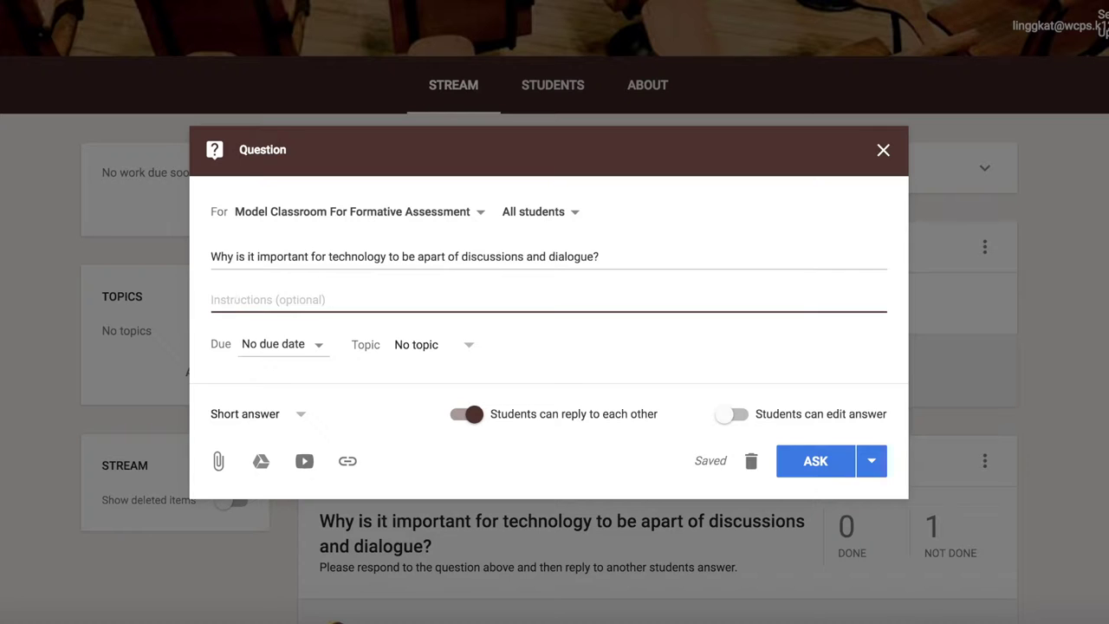
type("Please respon")
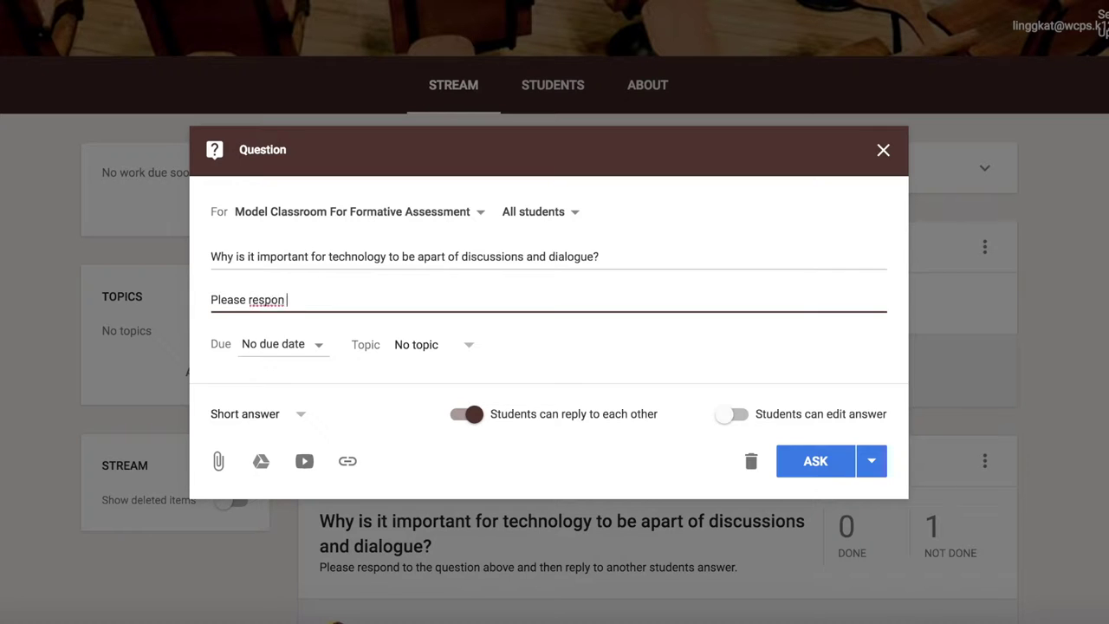
type("d to the question a")
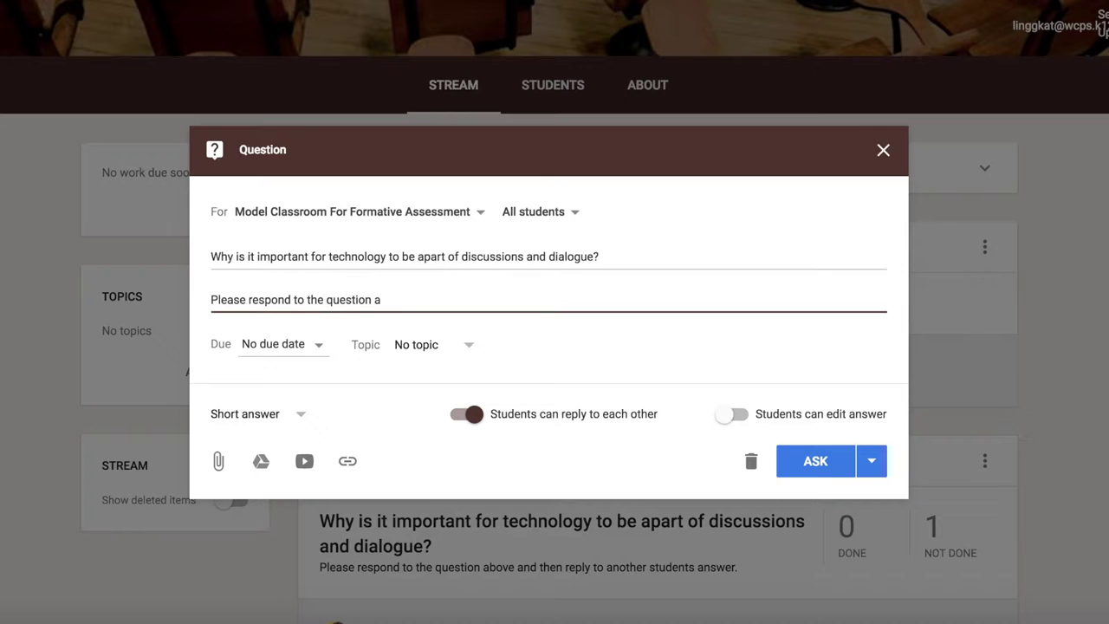
type("bove, be sure to respo")
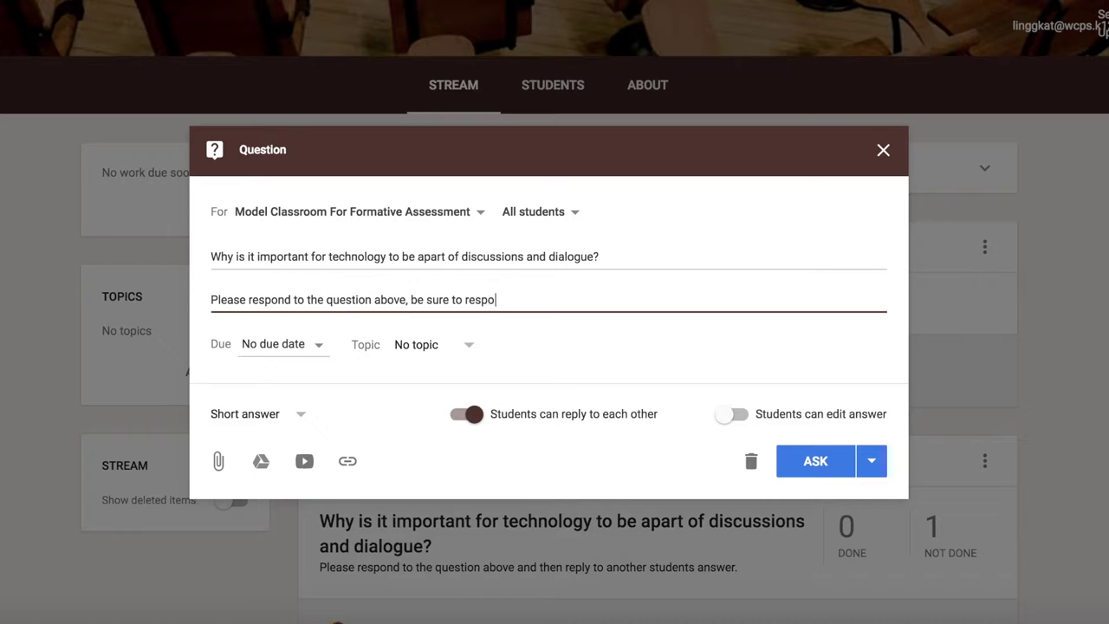
type("nd or reply to at leas")
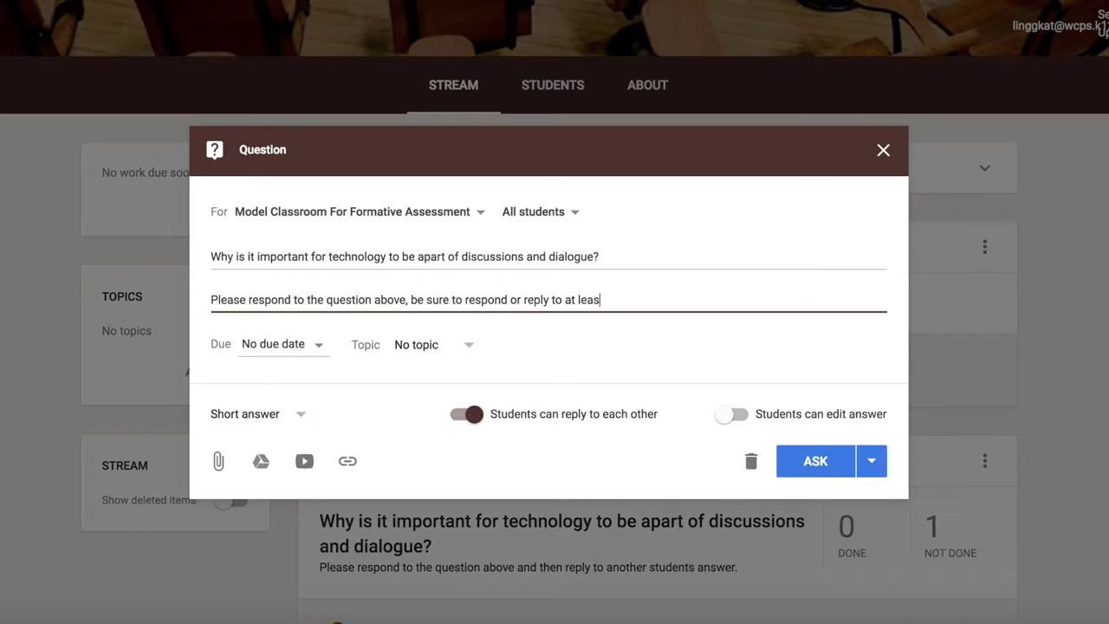
type("t 1 other student in your")
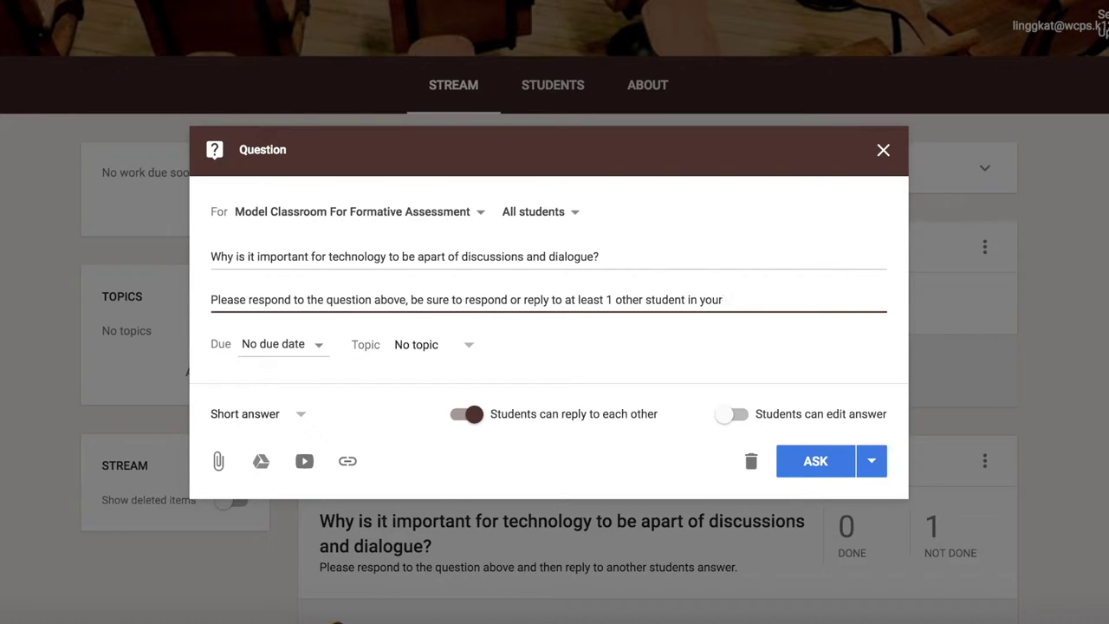
type(" group.")
Allow students to edit their answer and ask the question right away instead of scheduling it.
left_click(735, 418)
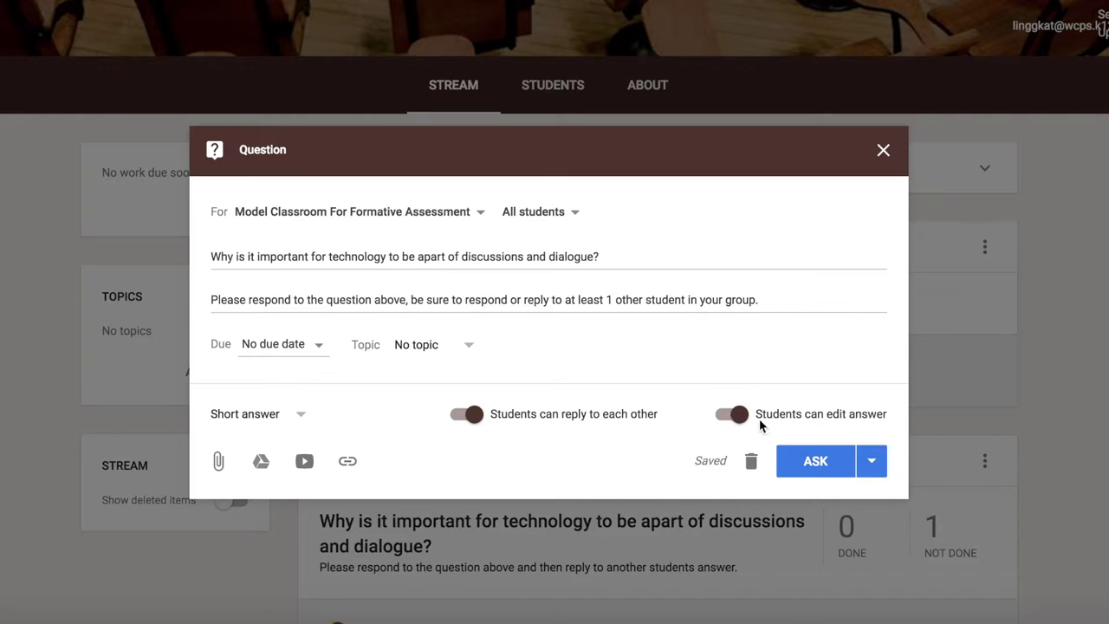
left_click(870, 465)
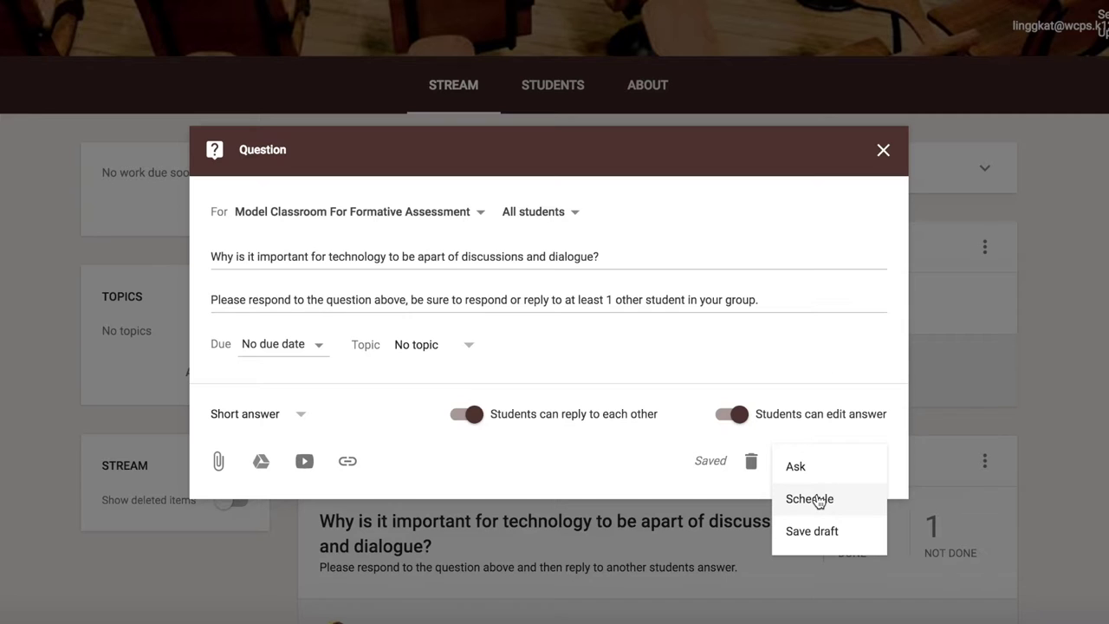
left_click(807, 469)
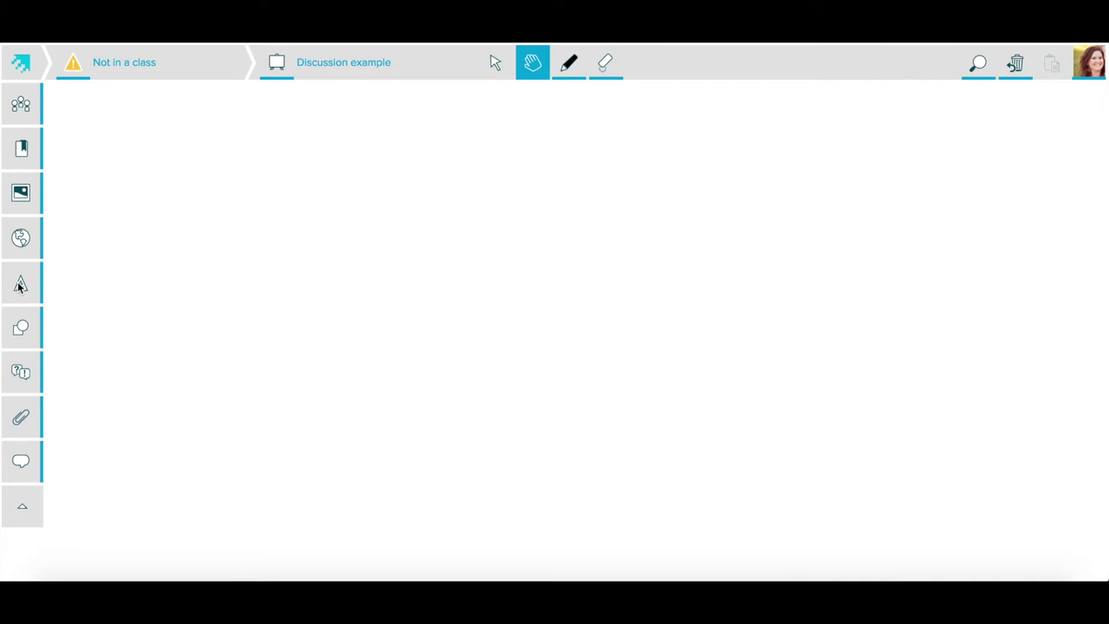
Add the black title "Why is technology and important tool to use for discussion and dialogue?" to the SMART amp board and shrink it near the centre.
left_click(21, 286)
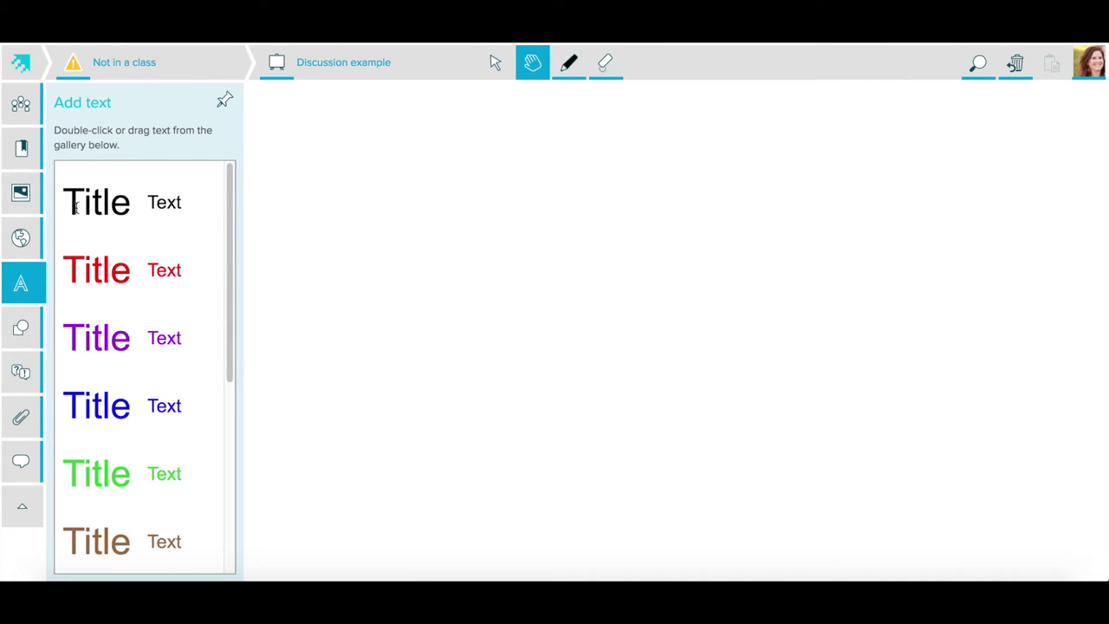
double_click(75, 208)
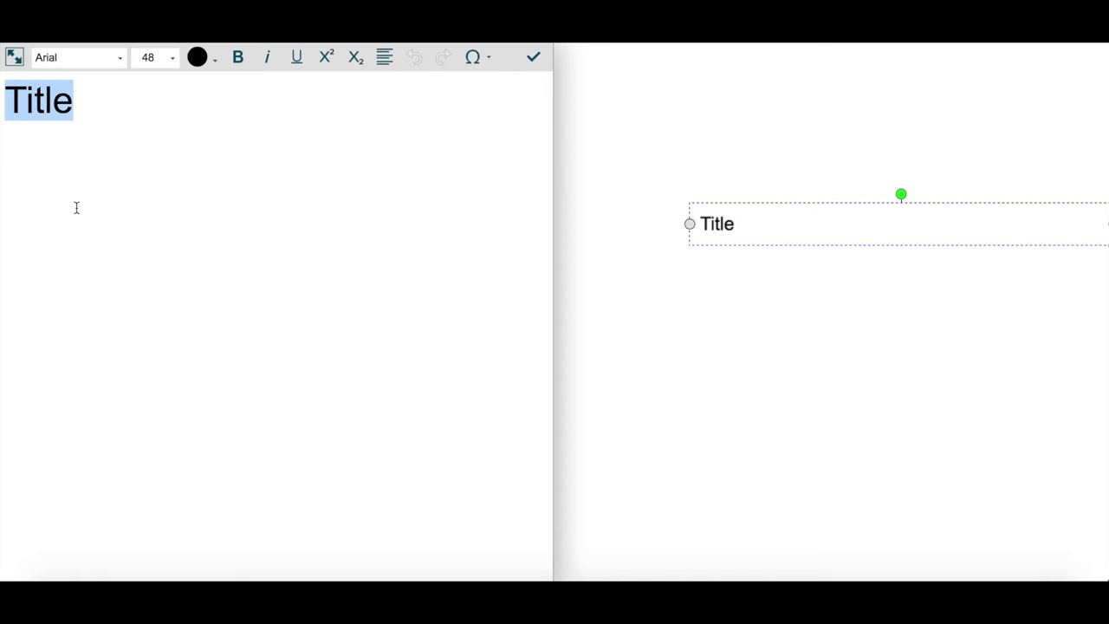
type("Why is technology and important tool to use for discussion and dialogue?")
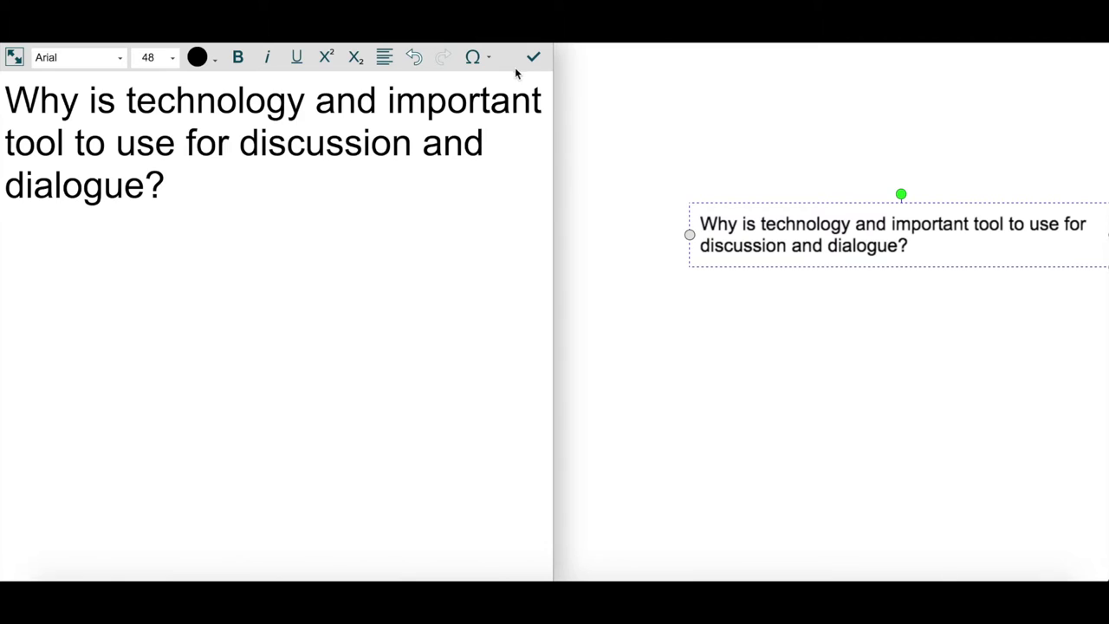
left_click(533, 57)
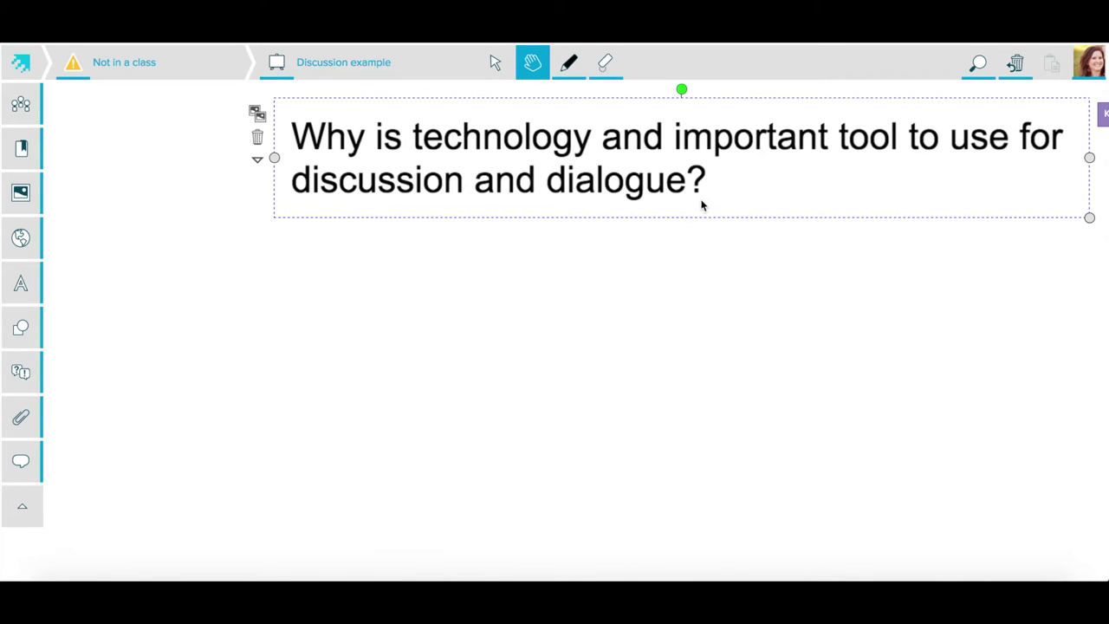
left_click_drag(1089, 219, 708, 268)
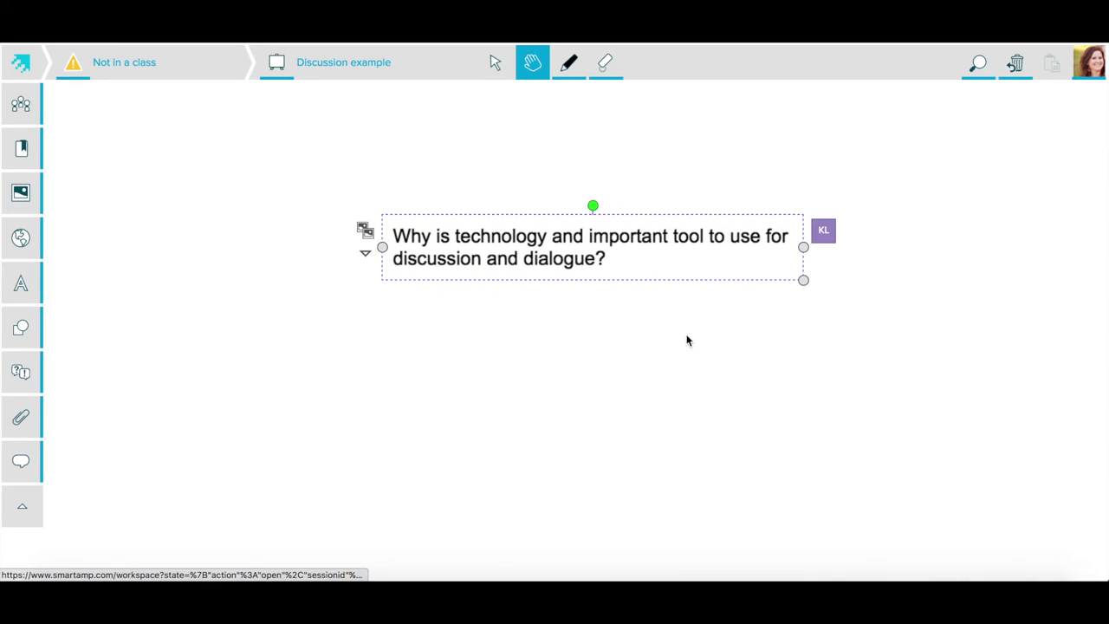
left_click(605, 329)
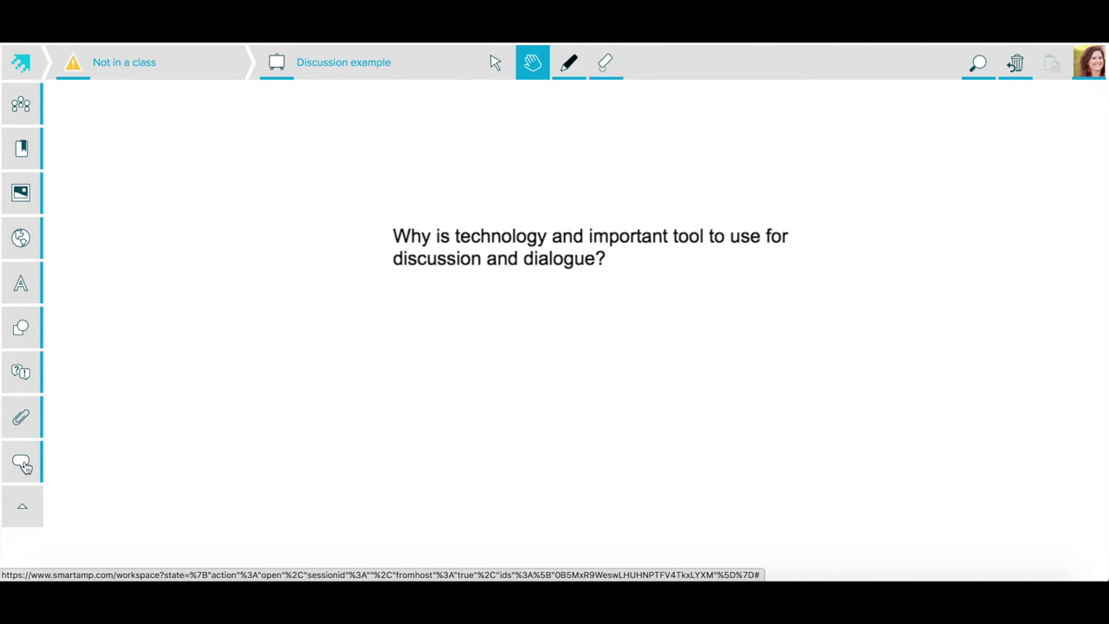
Send a chat message addressing the student by name and asking "can you please elaborate on what you said when discussing Smart Amp?".
left_click(23, 466)
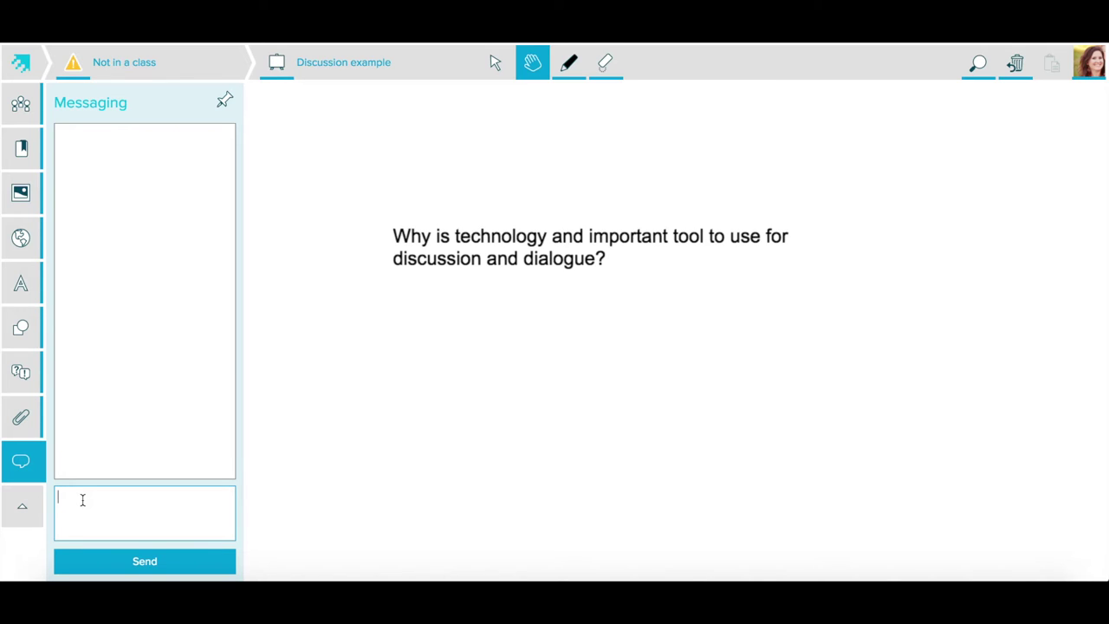
type("Trace, can you please e")
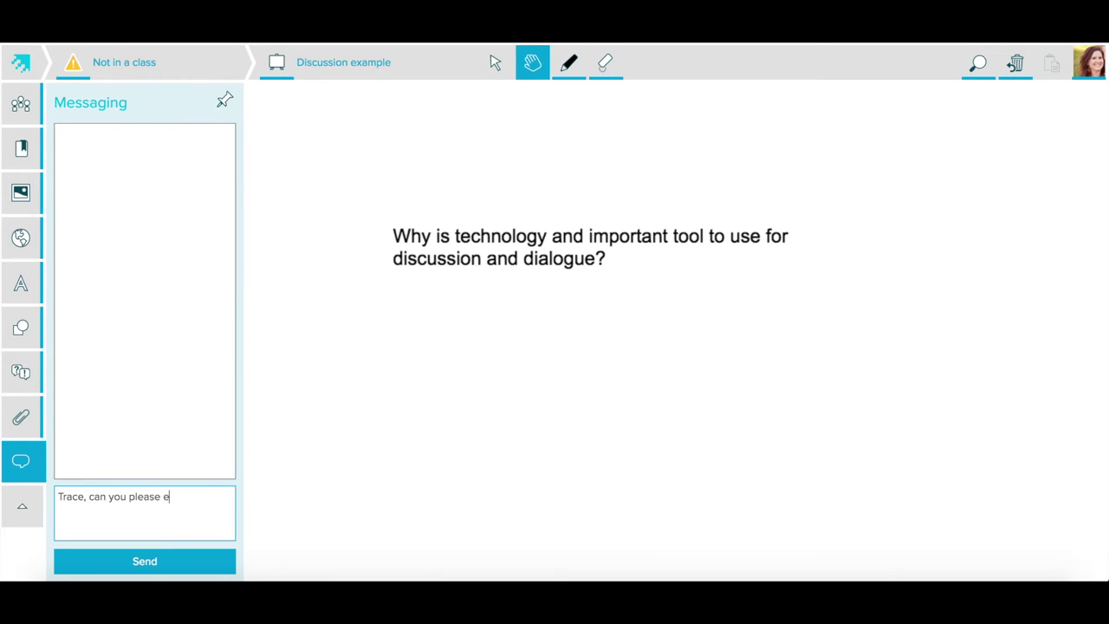
type("laborate on what you said ")
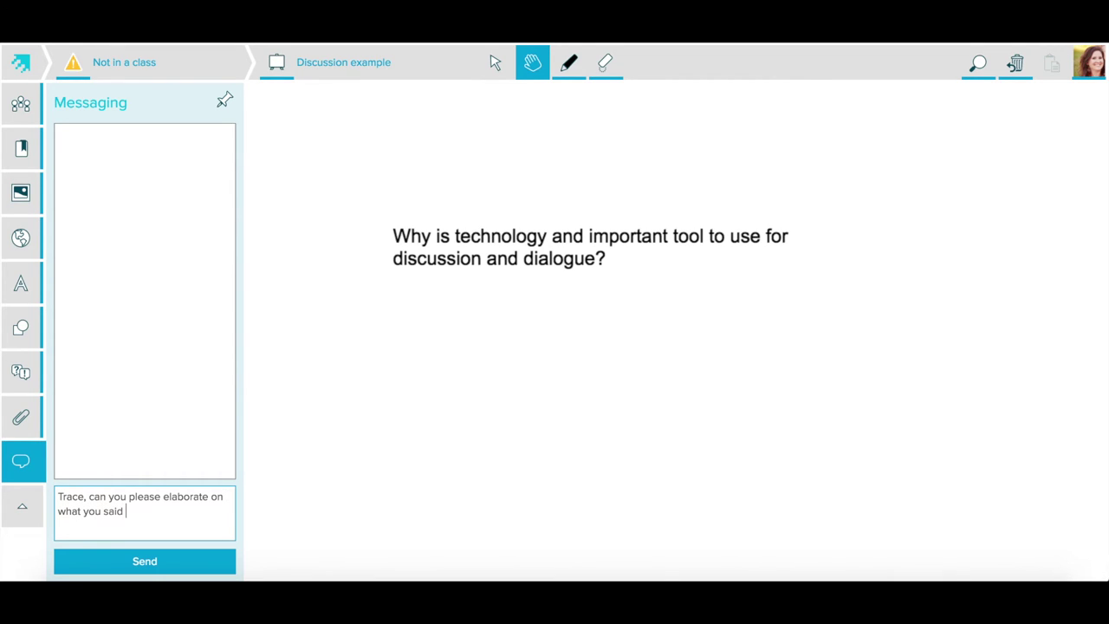
type("when discussing Smart Amp")
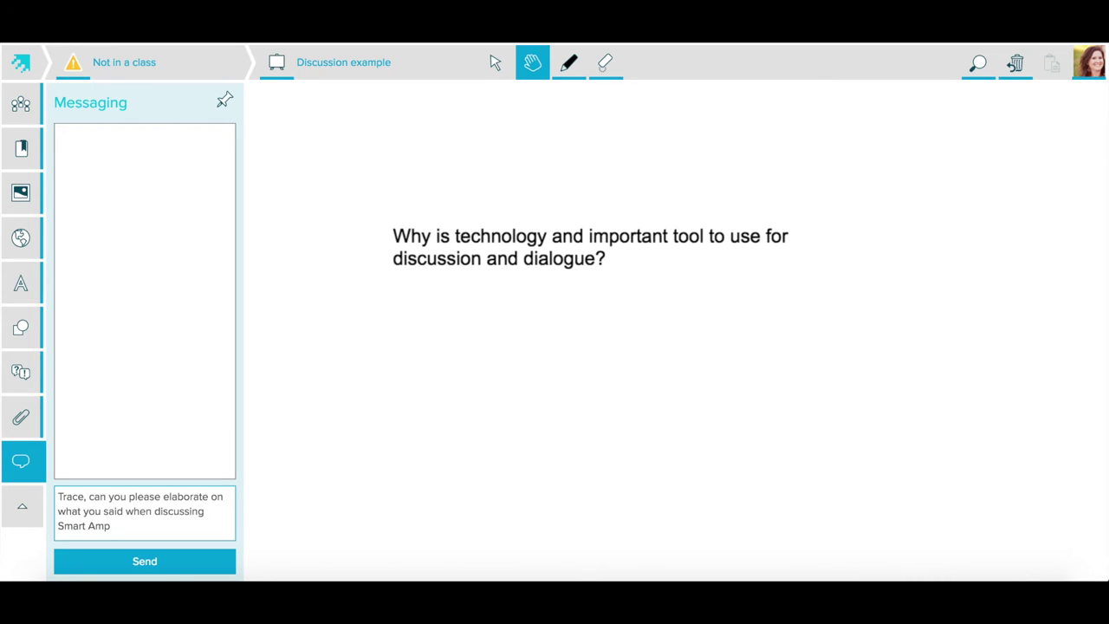
type("?")
left_click(132, 562)
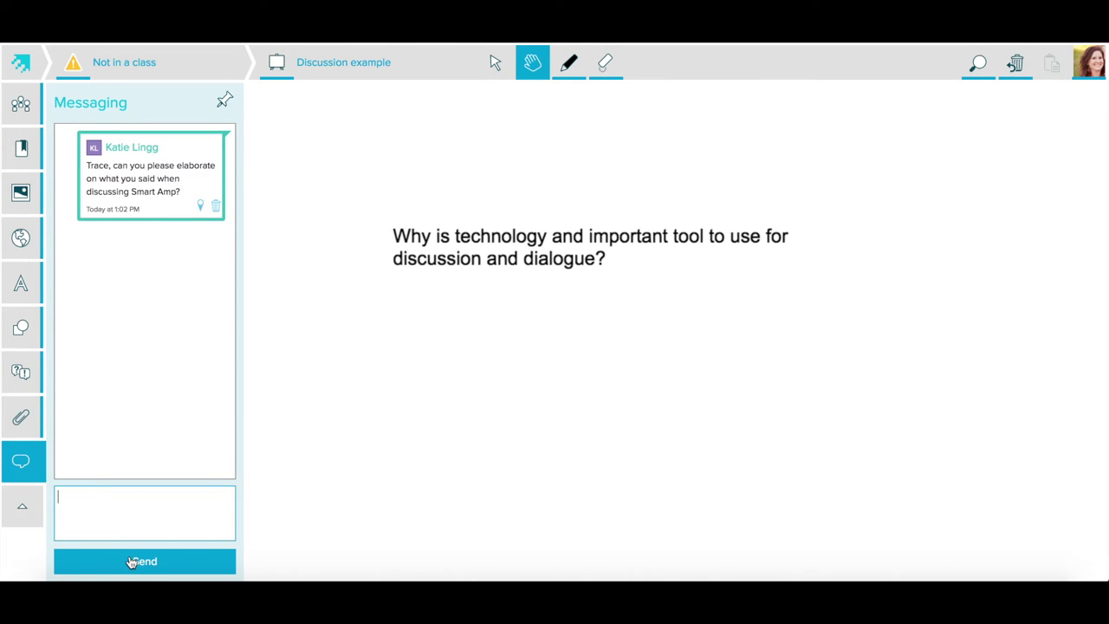